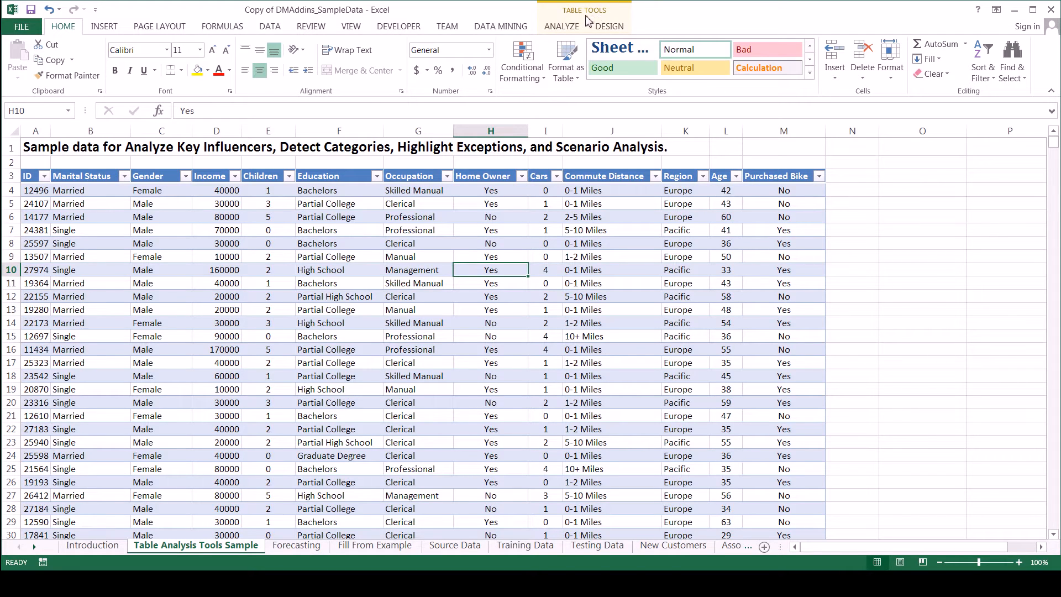
Step: Run Detect Categories on the sample table using every column except ID, with auto-detected category count and an appended Category column
left_click(560, 30)
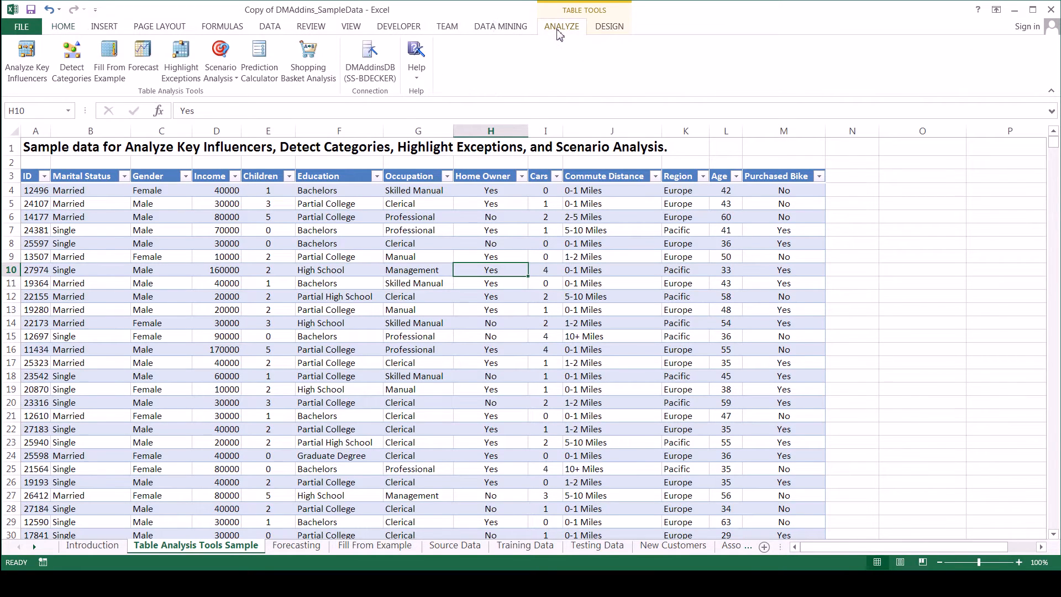
left_click(68, 67)
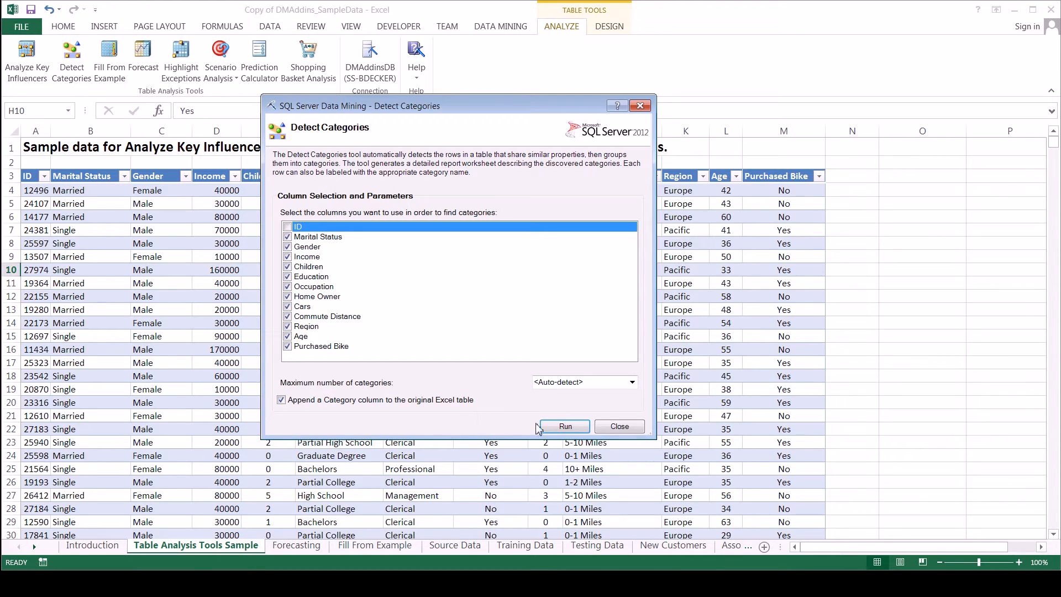
left_click(551, 430)
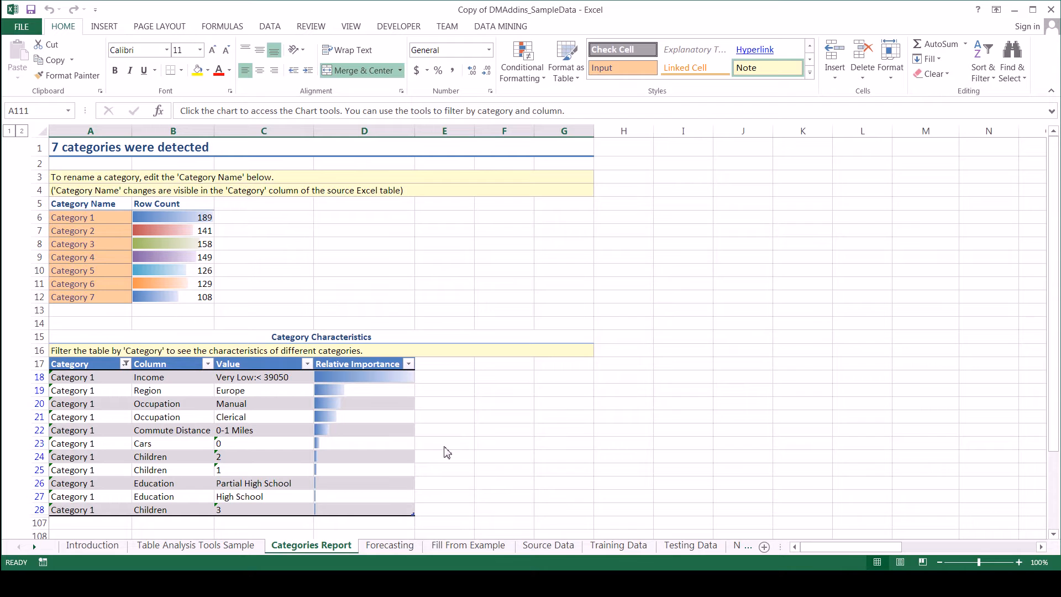
Step: Review the category assigned to each row in the Table Analysis Tools Sample sheet's Category column, including its filter choices
left_click(237, 549)
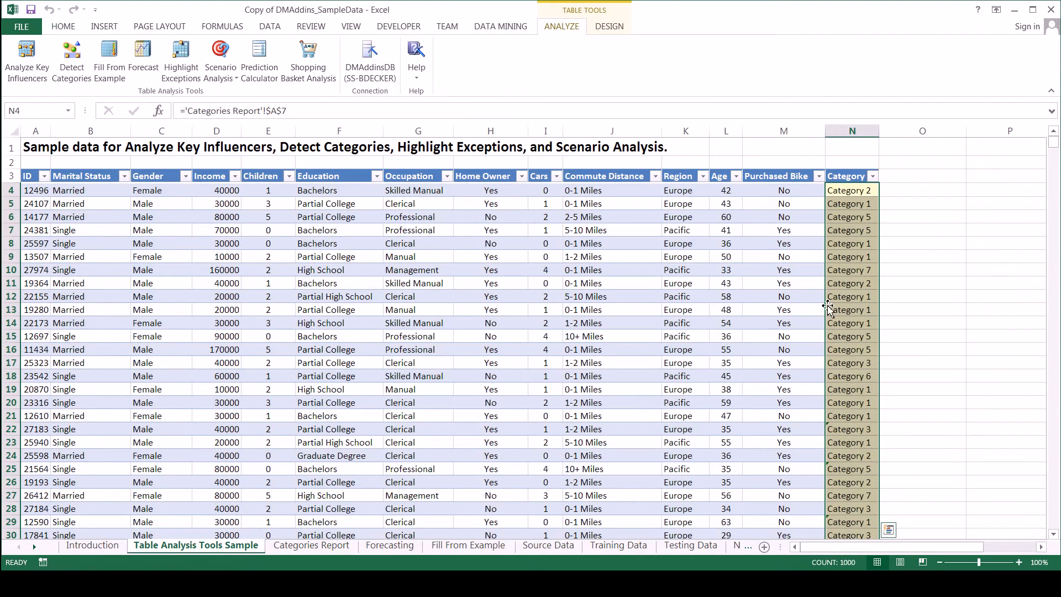
left_click(847, 242)
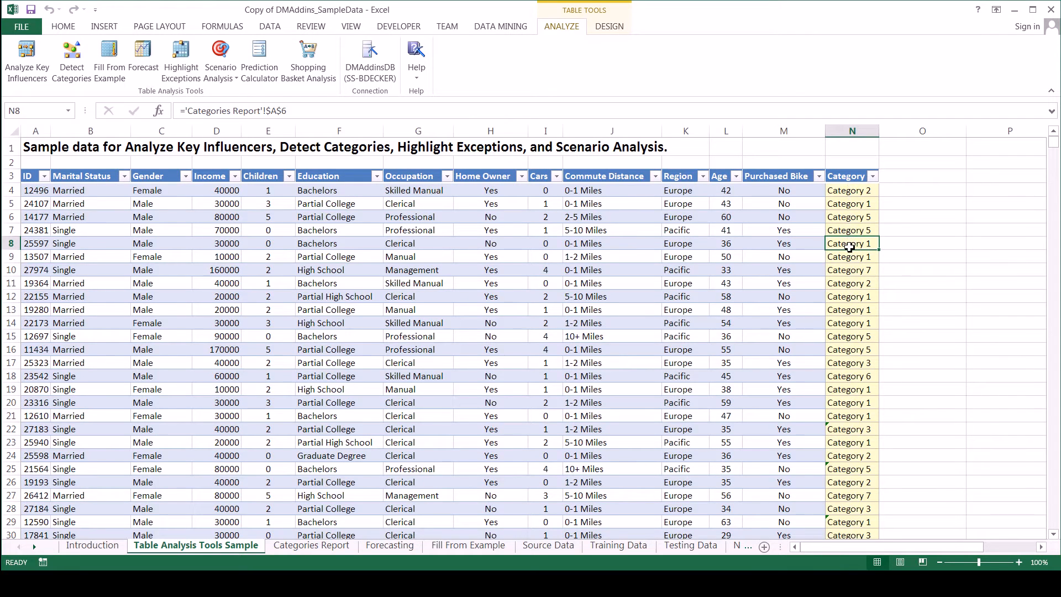
left_click(845, 206)
left_click(843, 190)
left_click(844, 203)
left_click(846, 229)
left_click(846, 283)
left_click(846, 349)
left_click(846, 381)
left_click(848, 445)
left_click(848, 469)
left_click(850, 482)
left_click(855, 523)
left_click(853, 534)
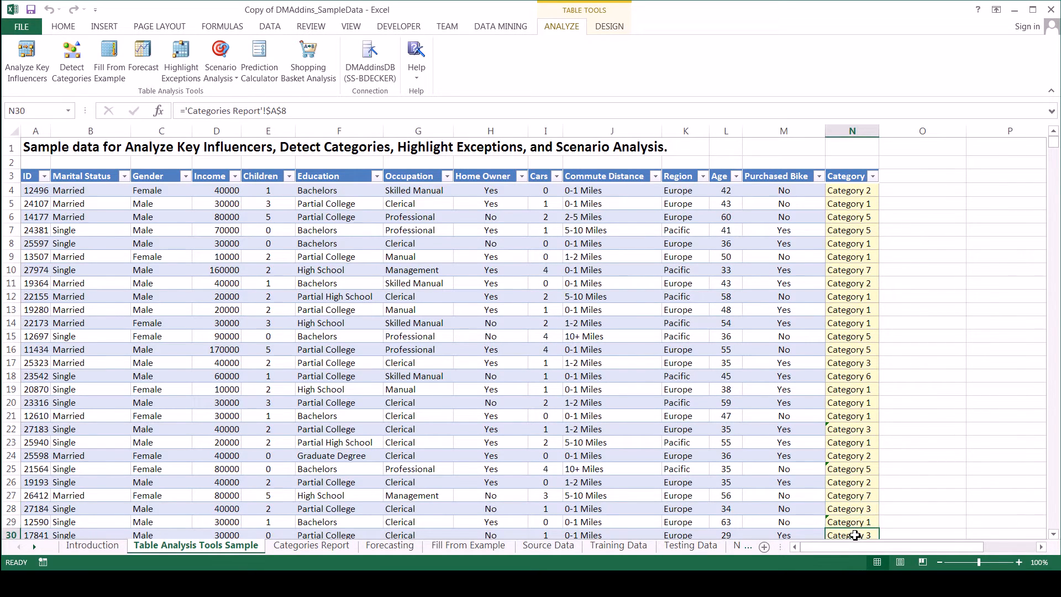
left_click(840, 337)
left_click(842, 256)
left_click(842, 216)
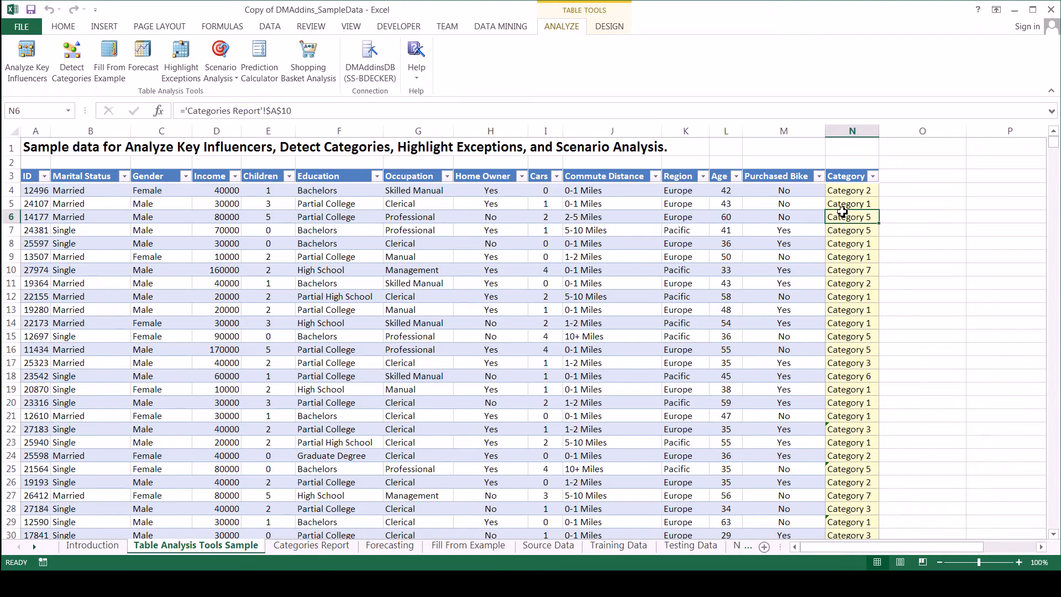
left_click(842, 204)
left_click(844, 191)
left_click(846, 217)
scroll(841, 312, "down", 17)
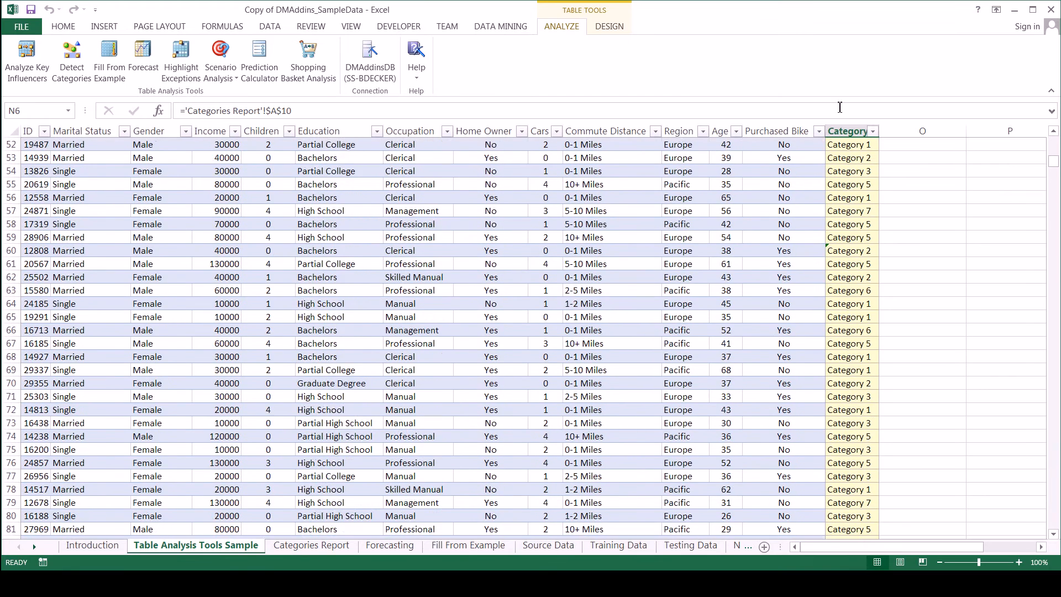
left_click(873, 131)
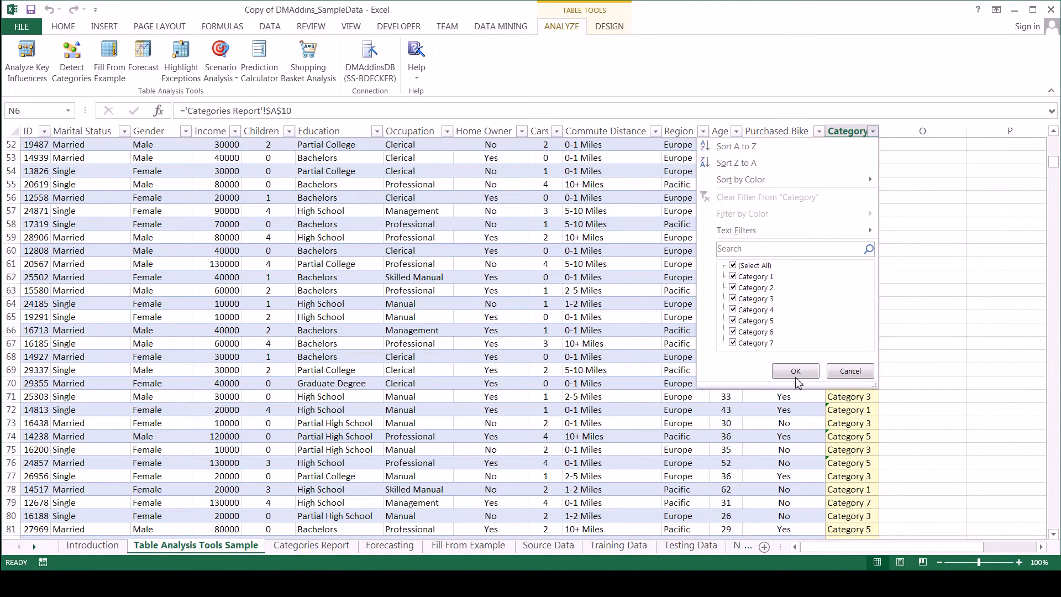
left_click(850, 371)
left_click(850, 265)
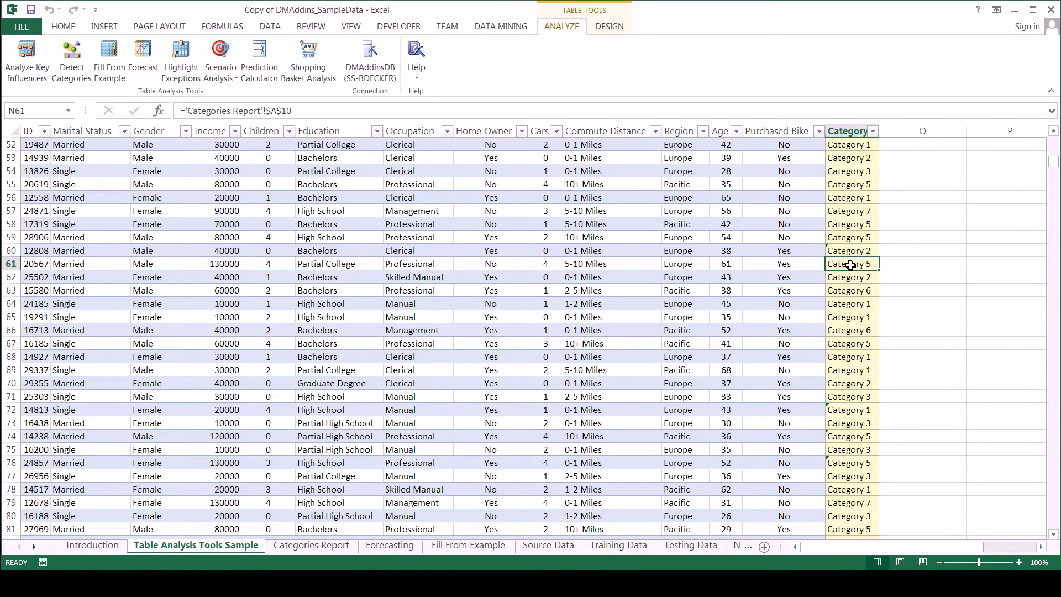
Step: Filter the Category Characteristics table in the Categories Report sheet to show only Category 2
left_click(334, 547)
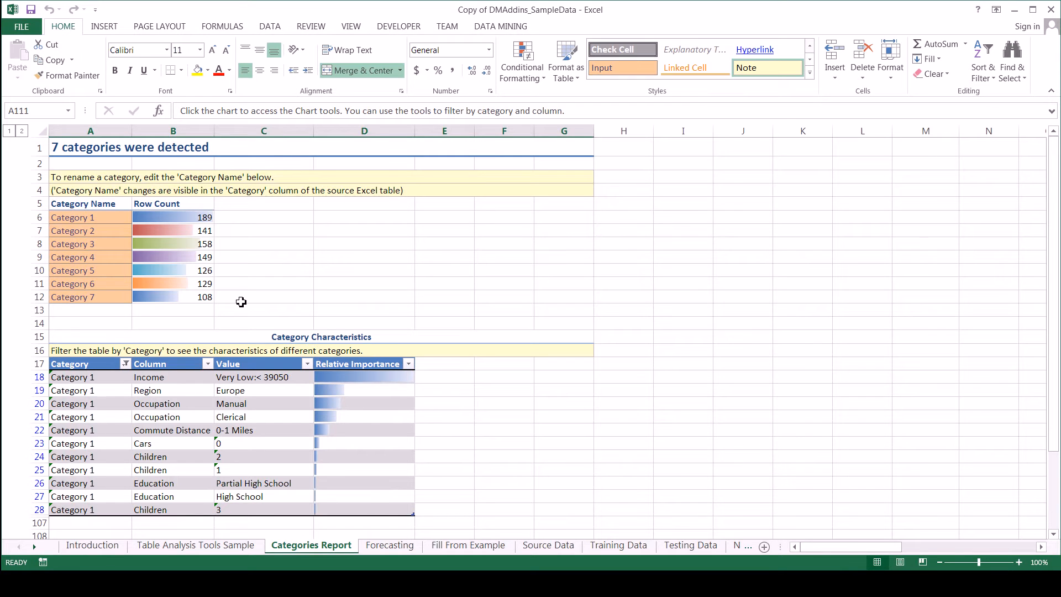
scroll(548, 295, "down", 3)
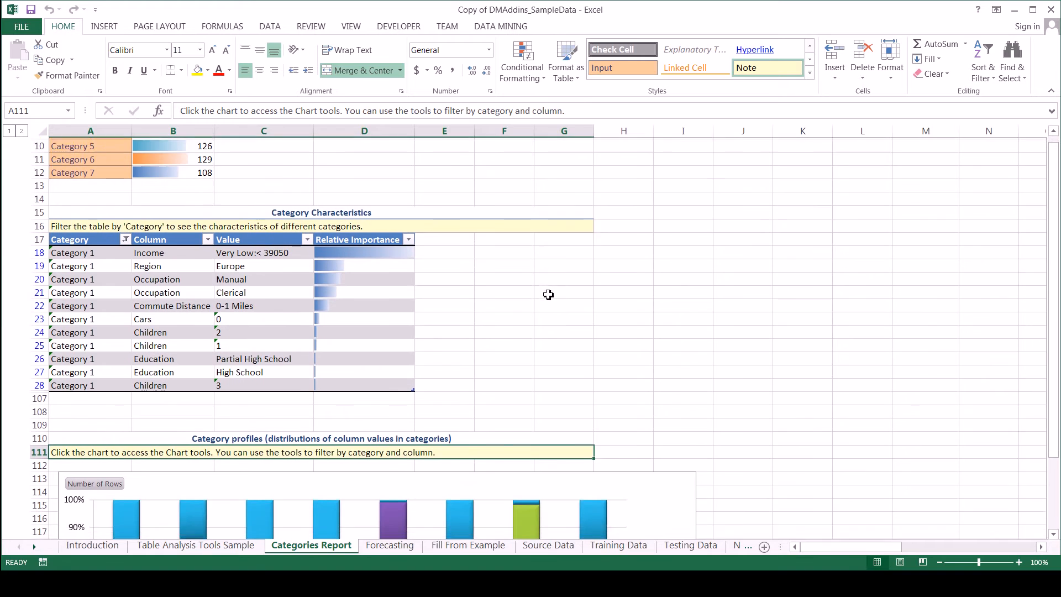
scroll(548, 295, "down", 1)
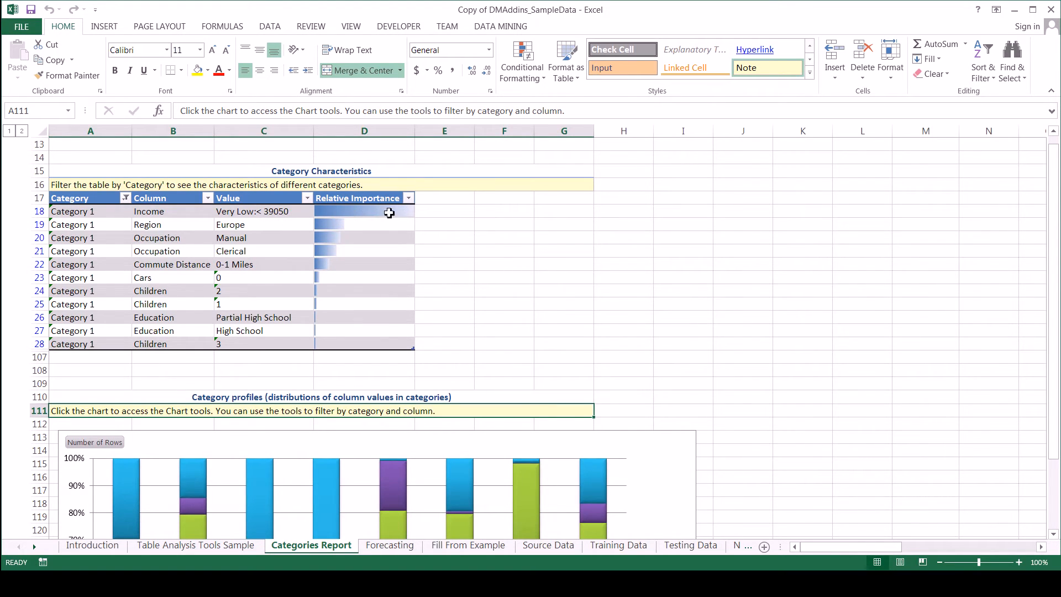
left_click(126, 198)
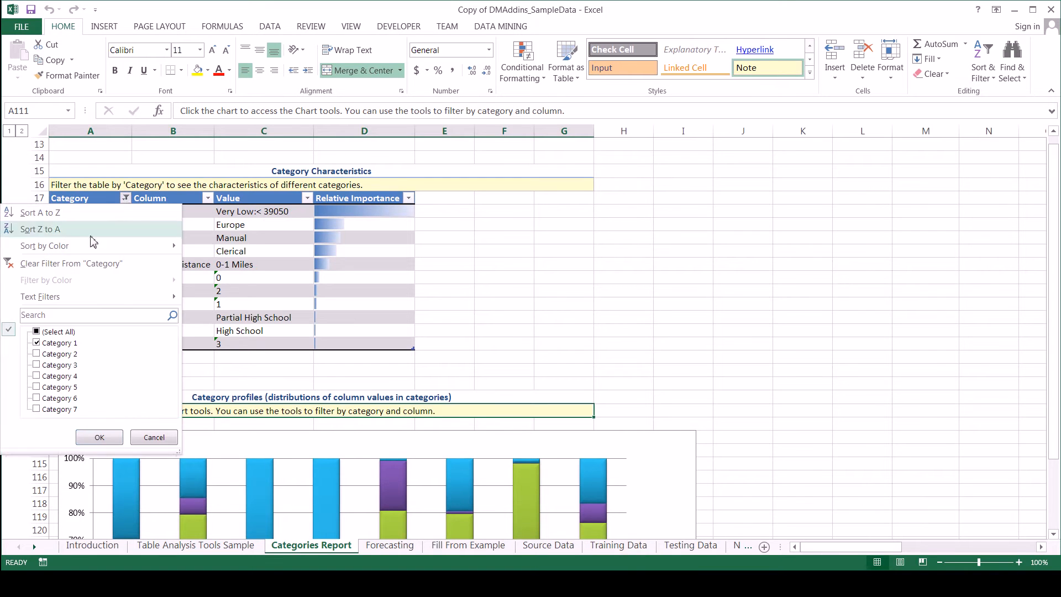
left_click(38, 343)
left_click(38, 354)
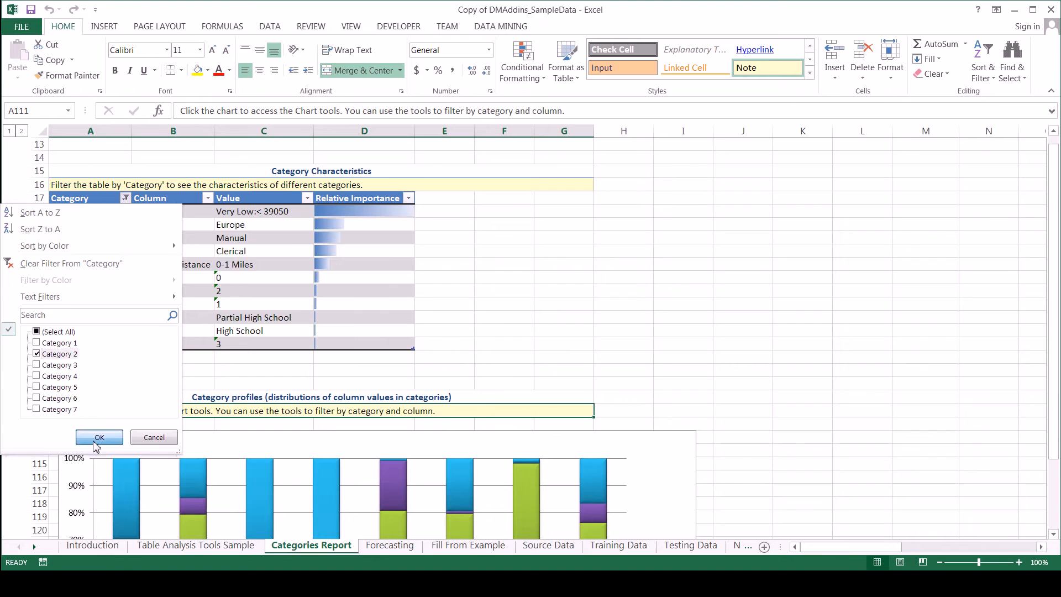
left_click(99, 437)
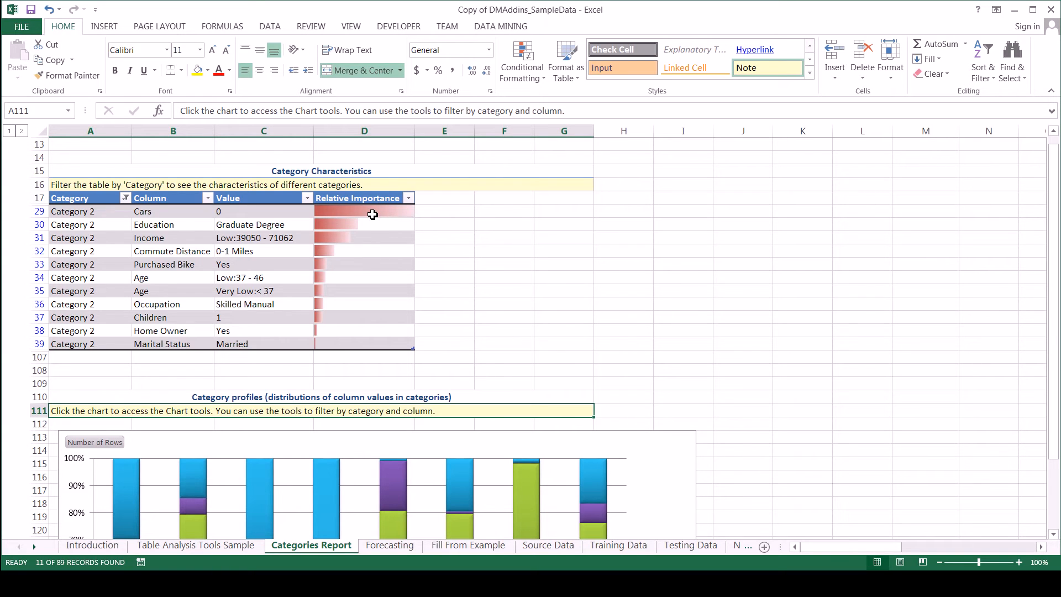
left_click(459, 215)
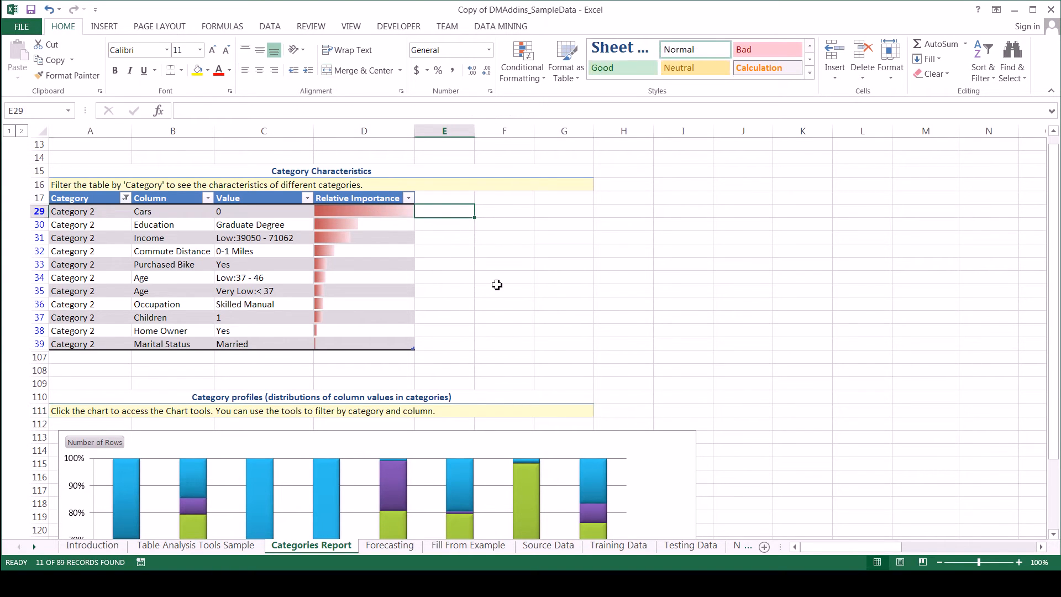
Step: Filter the category profiles chart by column so that it shows Cars instead of Age
scroll(496, 285, "down", 5)
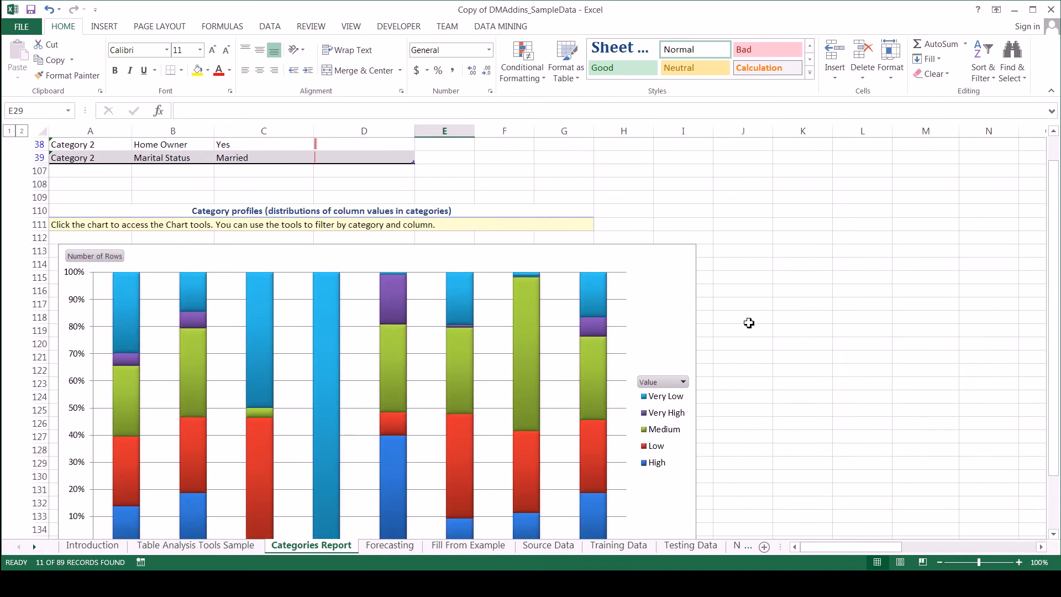
scroll(749, 323, "down", 3)
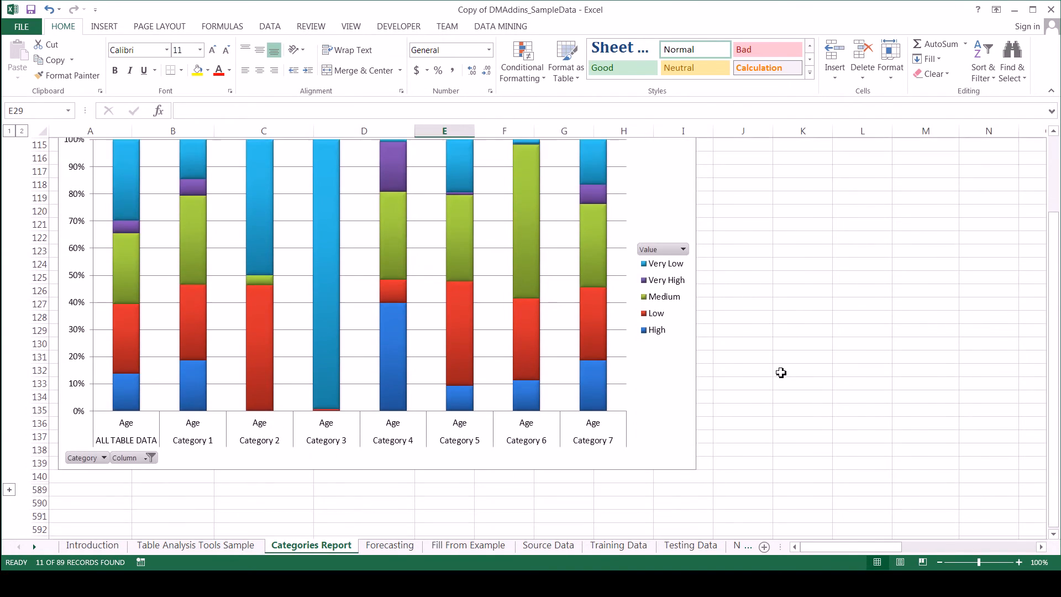
scroll(391, 513, "up", 2)
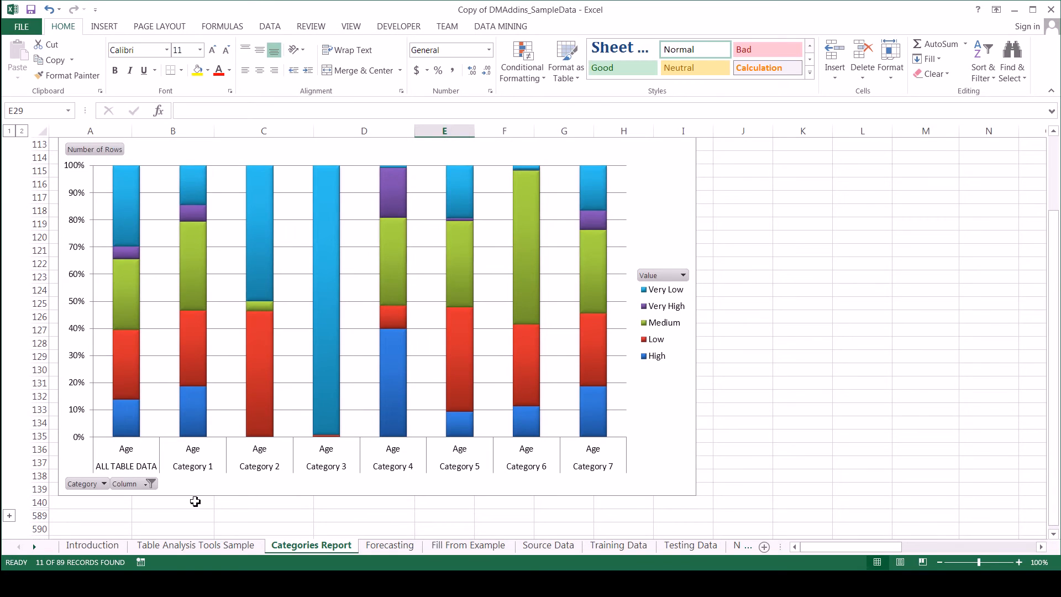
left_click(150, 484)
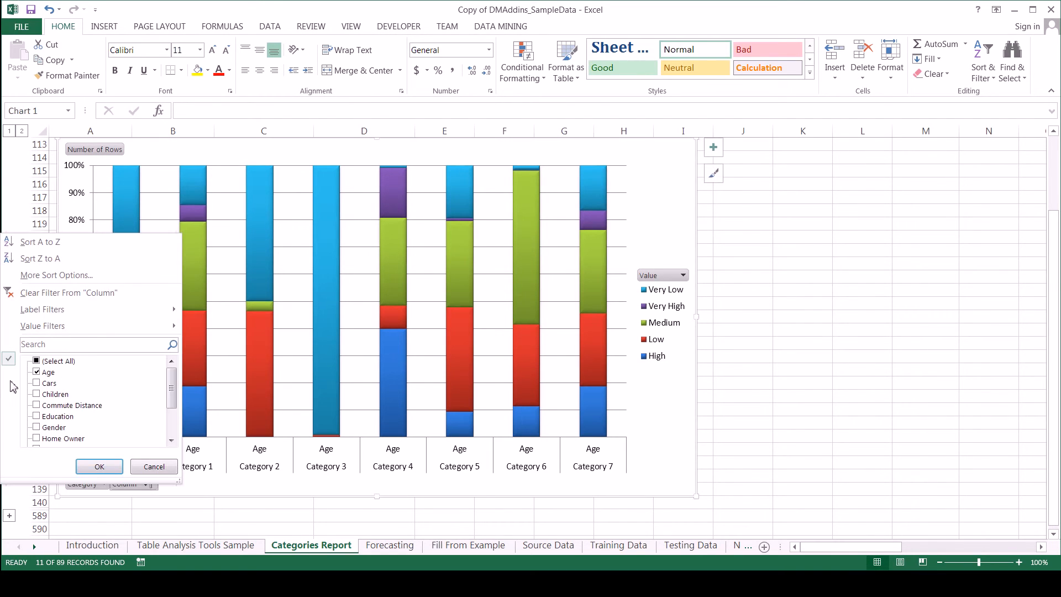
left_click(37, 372)
left_click(37, 383)
left_click(99, 466)
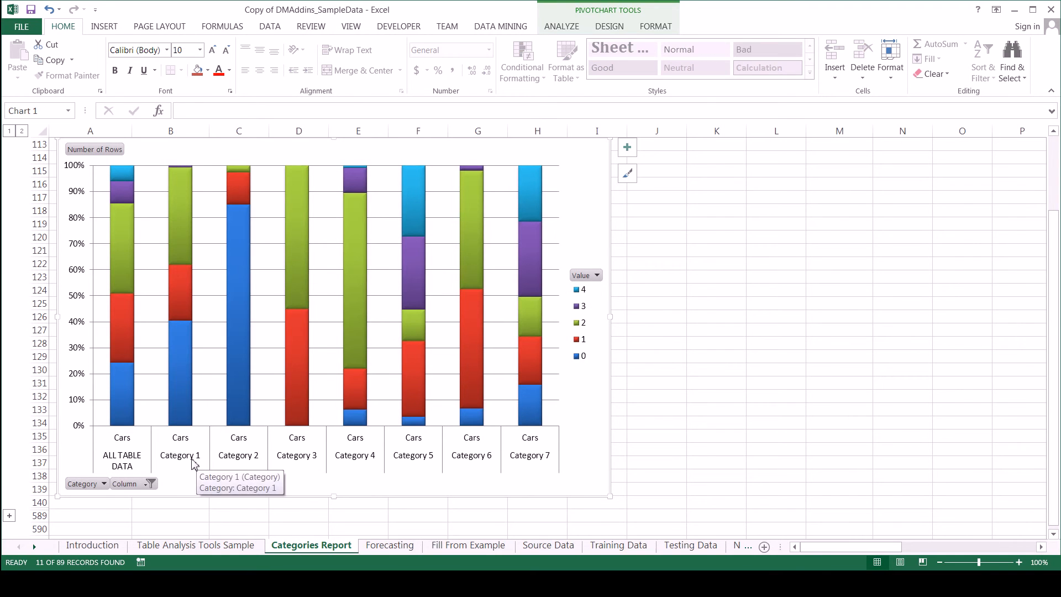
Step: Examine the distribution of Cars values across the categories in the category profiles chart
mouse_move(186, 402)
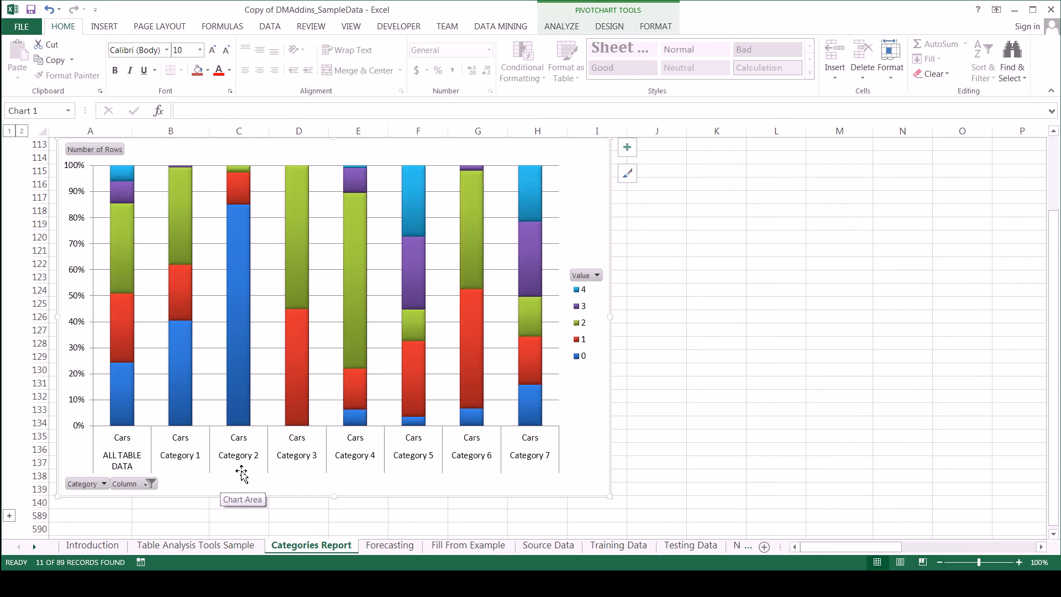
mouse_move(245, 226)
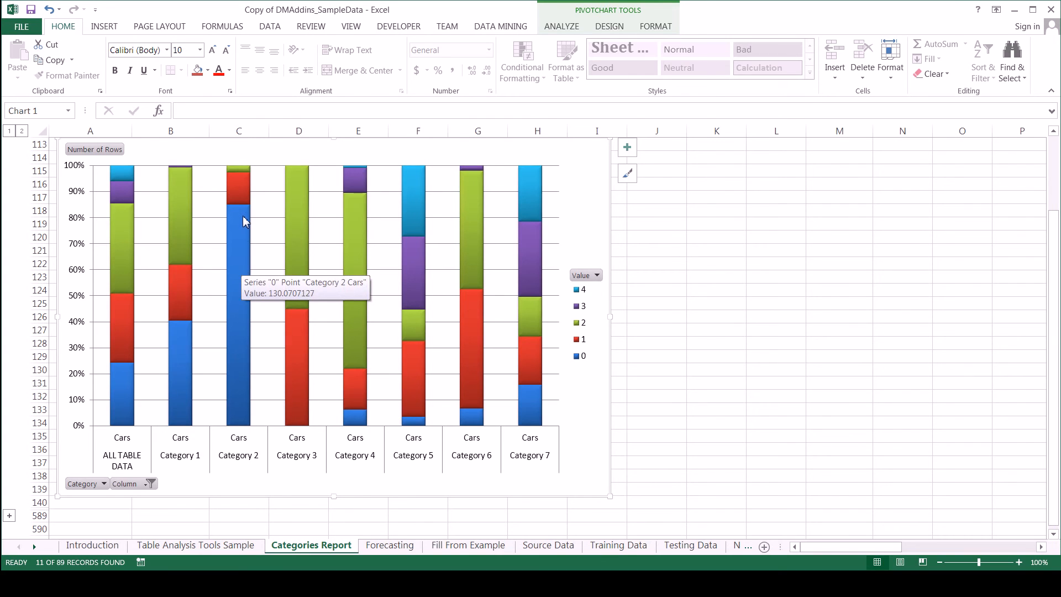
mouse_move(241, 196)
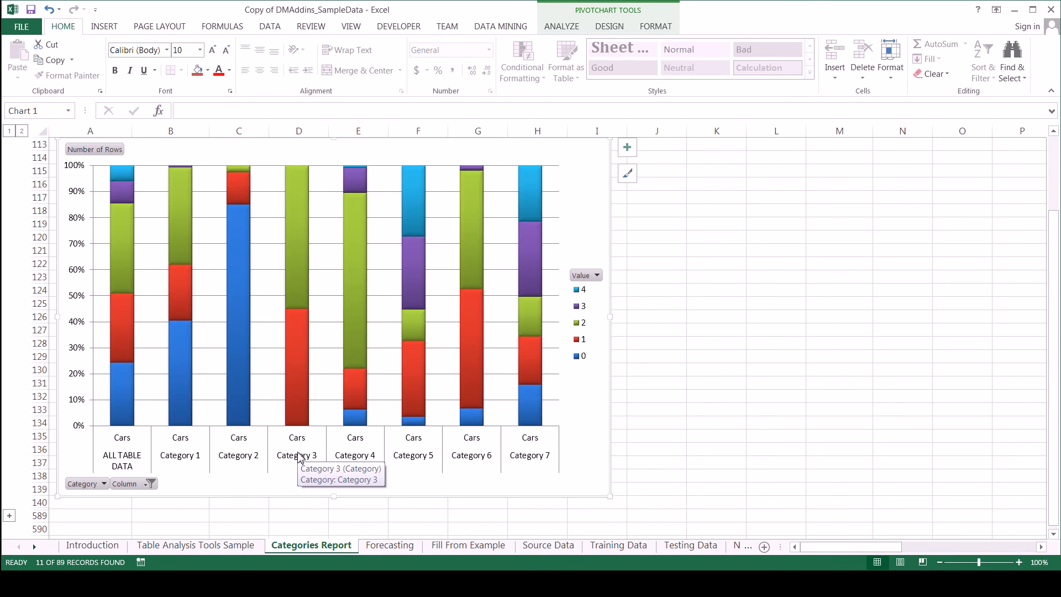
left_click(669, 399)
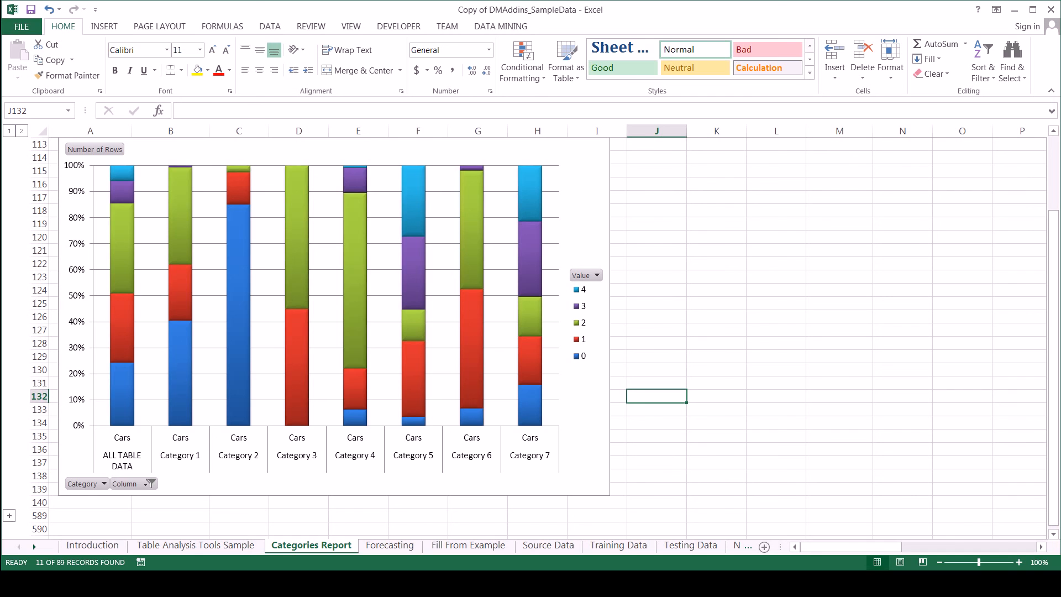
key("alt+Tab")
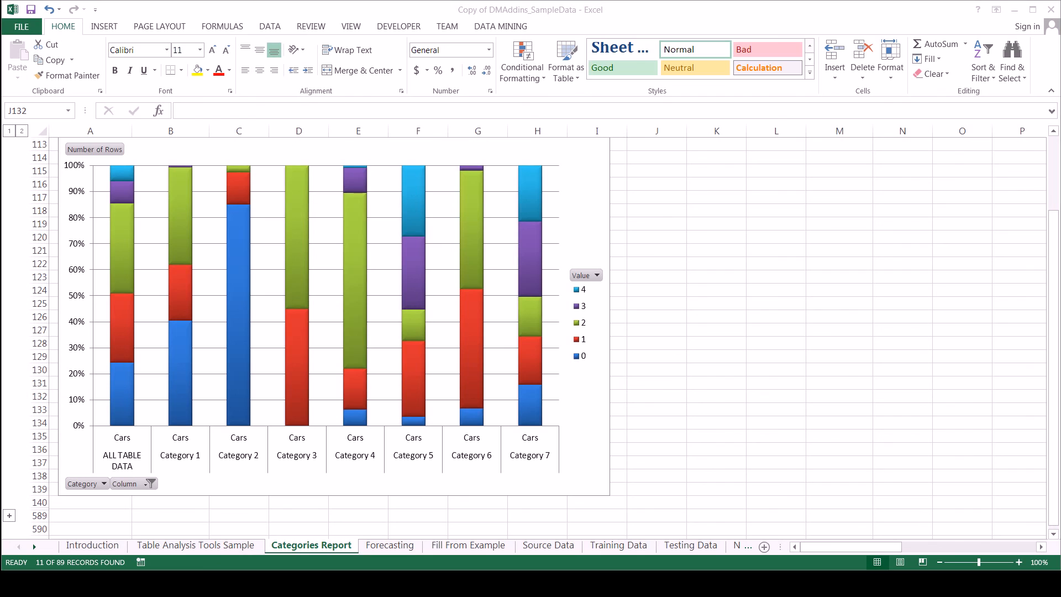